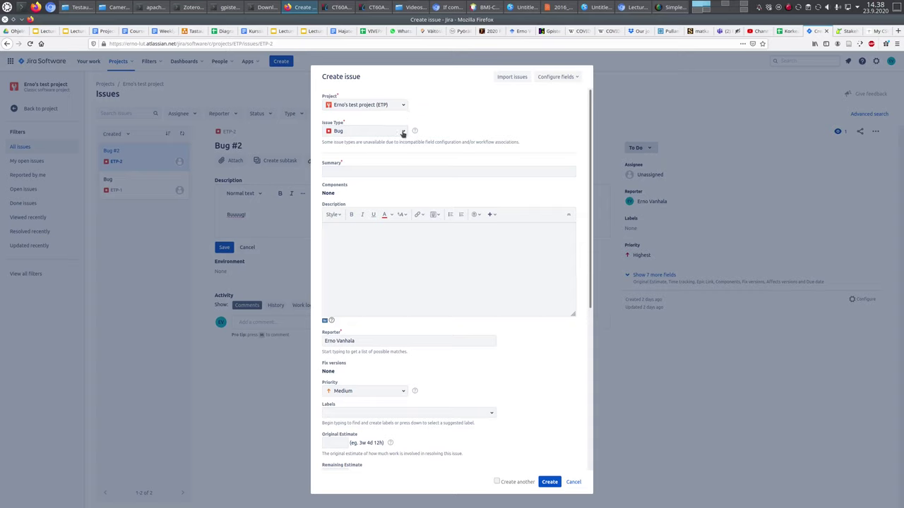
# Step: Keep the issue type as Bug and enter the summary "There is security hole in the web site that allows users to get others data"
pyautogui.click(403, 133)
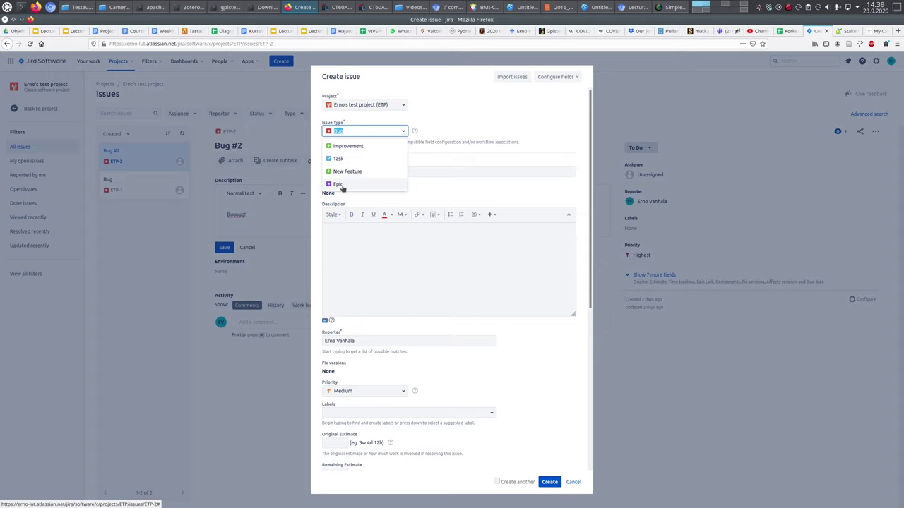
pyautogui.click(474, 128)
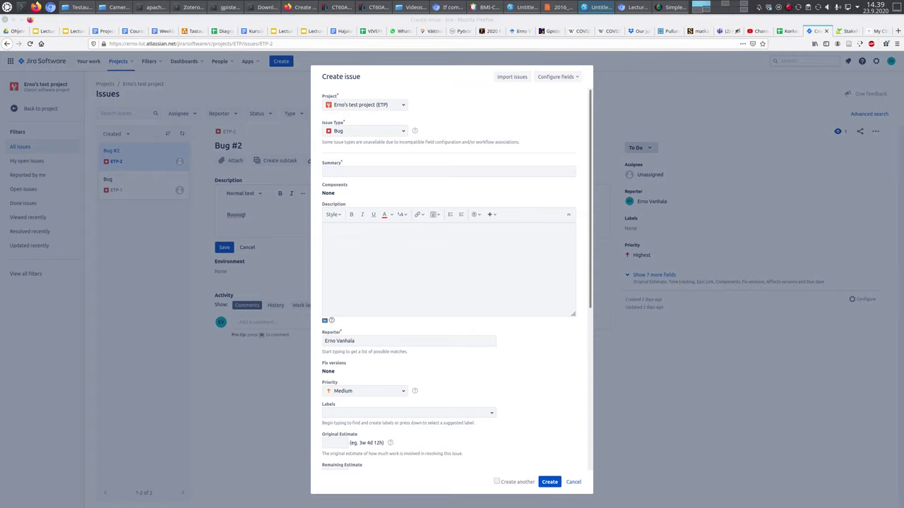
pyautogui.click(495, 172)
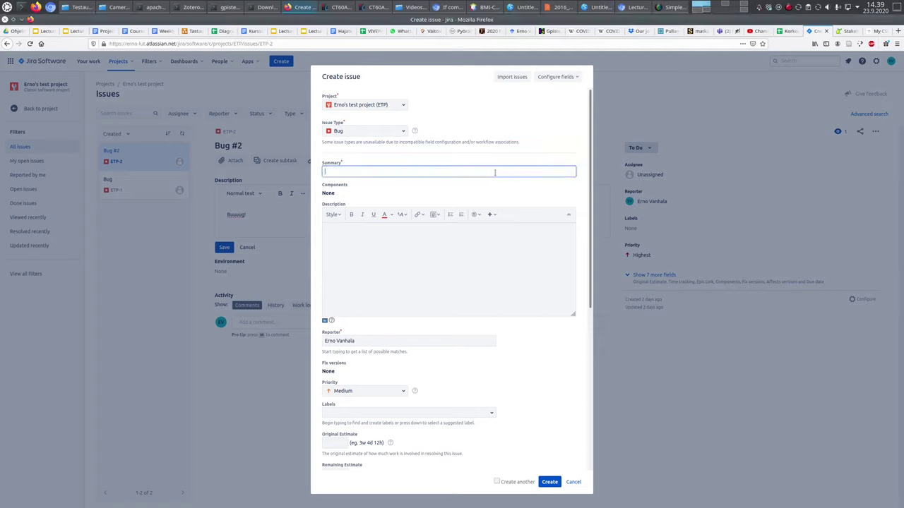
pyautogui.write('There is')
pyautogui.press('BackSpace')
pyautogui.press('BackSpace')
pyautogui.press('BackSpace')
pyautogui.write('is security holwe in the web site that allos')
pyautogui.write('s user')
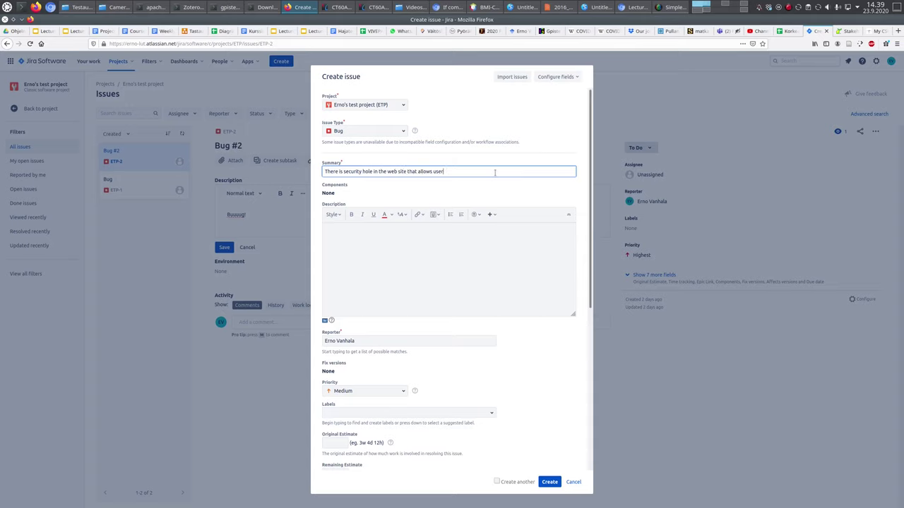
pyautogui.write('s get others data')
# Step: Paste the prepared bug report with its numbered reproduction steps into the new issue's description
pyautogui.click(473, 240)
pyautogui.hotkey('alt', 'Tab')
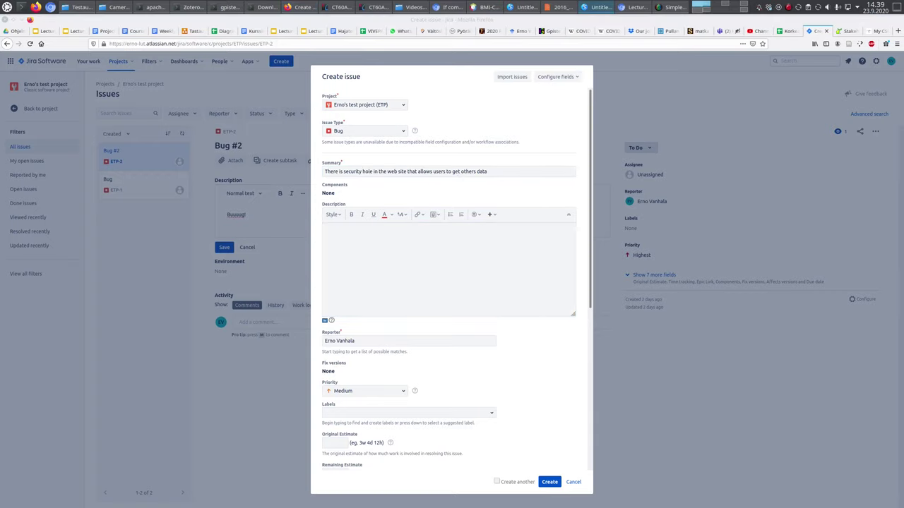
pyautogui.click(501, 271)
pyautogui.hotkey('ctrl', 'v')
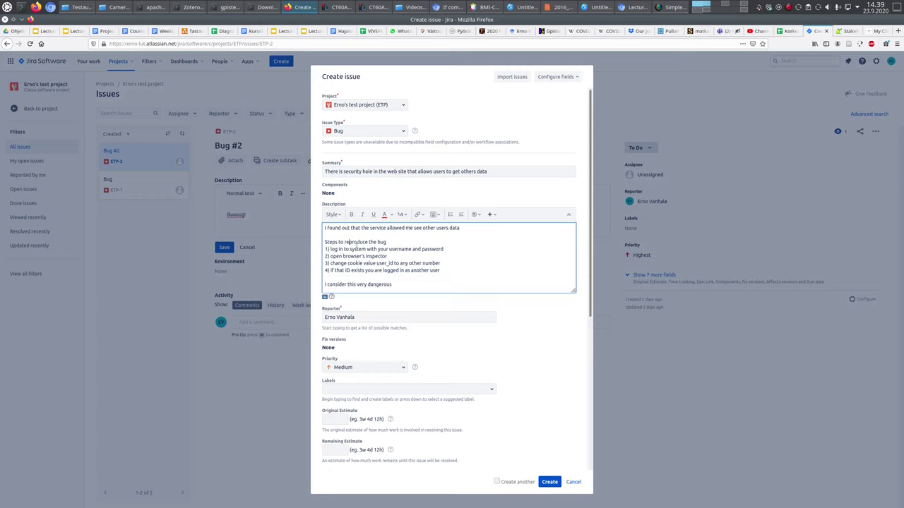
# Step: Review the numbered reproduction steps in the new issue's description
pyautogui.moveTo(331, 249); pyautogui.dragTo(445, 249)
pyautogui.click(446, 249)
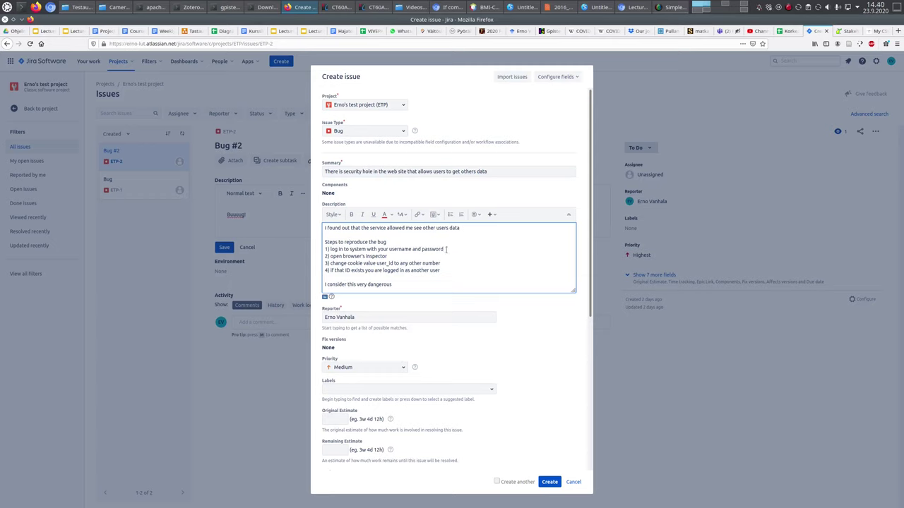
pyautogui.moveTo(342, 255); pyautogui.dragTo(401, 263)
pyautogui.click(347, 262)
pyautogui.moveTo(335, 271); pyautogui.dragTo(443, 270)
pyautogui.click(443, 270)
# Step: End the description's closing sentence with "dangerous." and add a new paragraph reading "Please, fix this."
pyautogui.write('s')
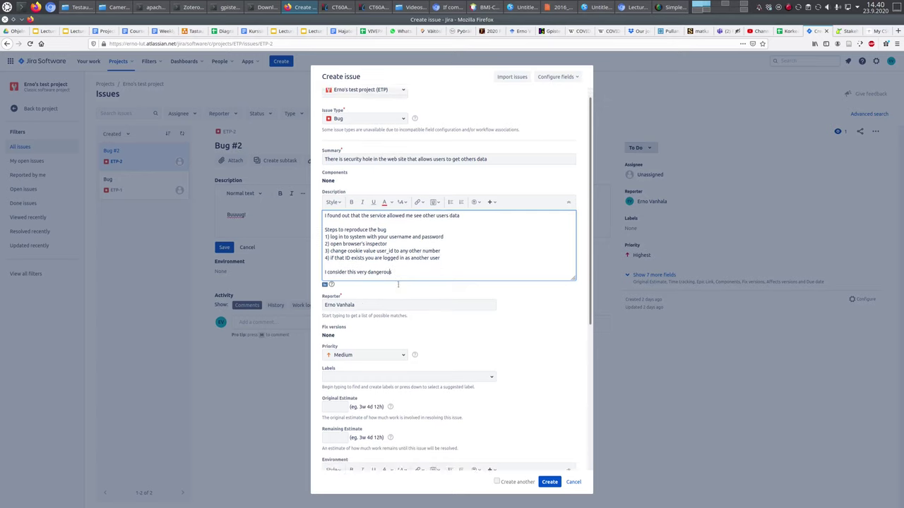
pyautogui.scroll(-1, 395, 283)
pyautogui.write('.')
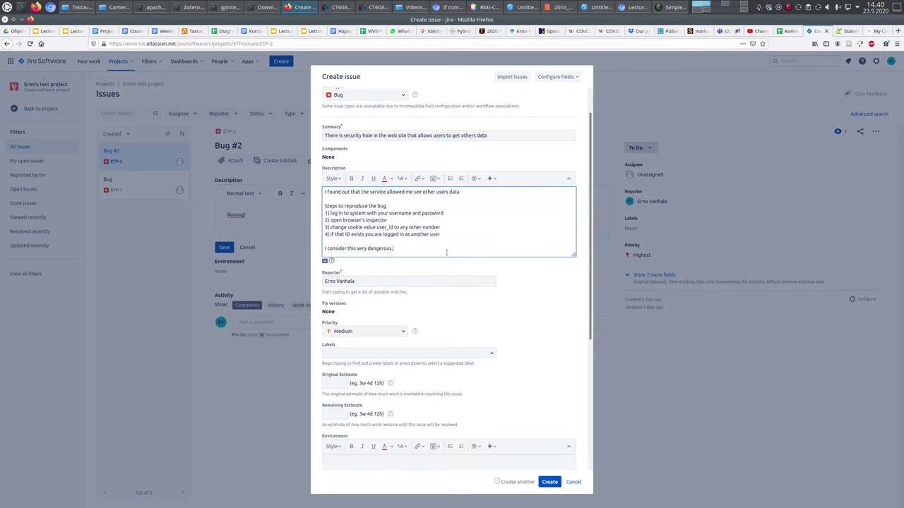
pyautogui.press('Return')
pyautogui.press('Return')
pyautogui.write('Please')
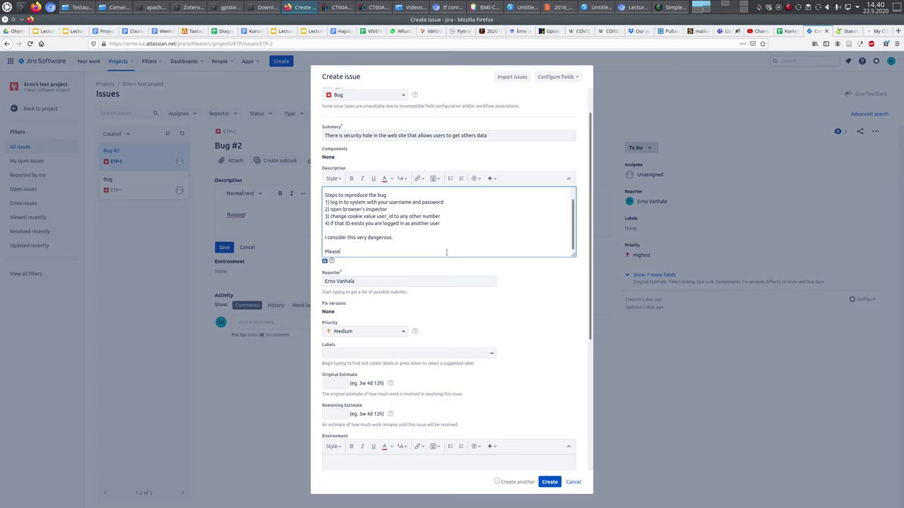
pyautogui.write(', fix this.')
pyautogui.click(454, 324)
# Step: Set the issue's priority to Highest and add the new label Security
pyautogui.scroll(-1, 456, 323)
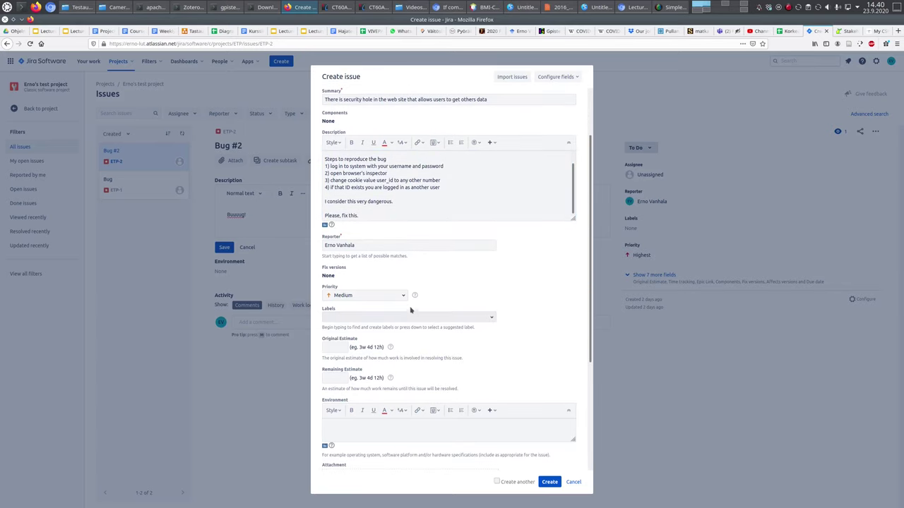
pyautogui.click(405, 298)
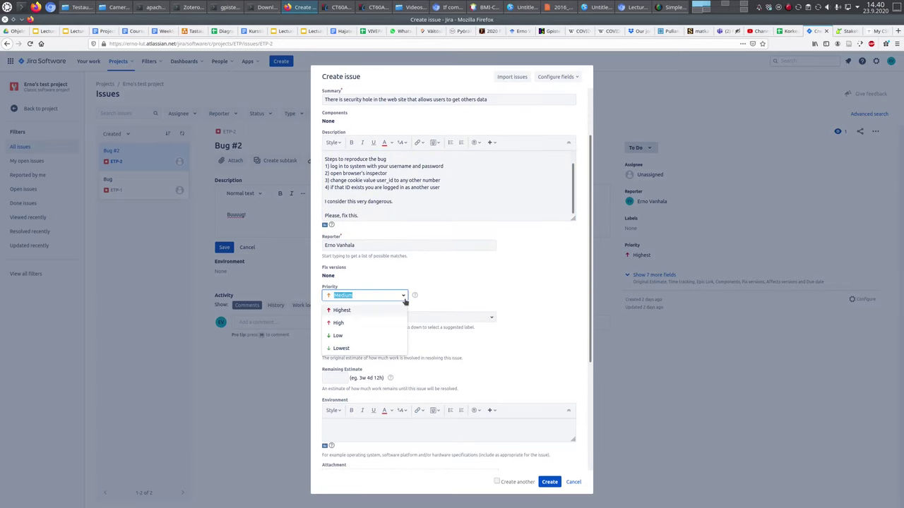
pyautogui.click(347, 313)
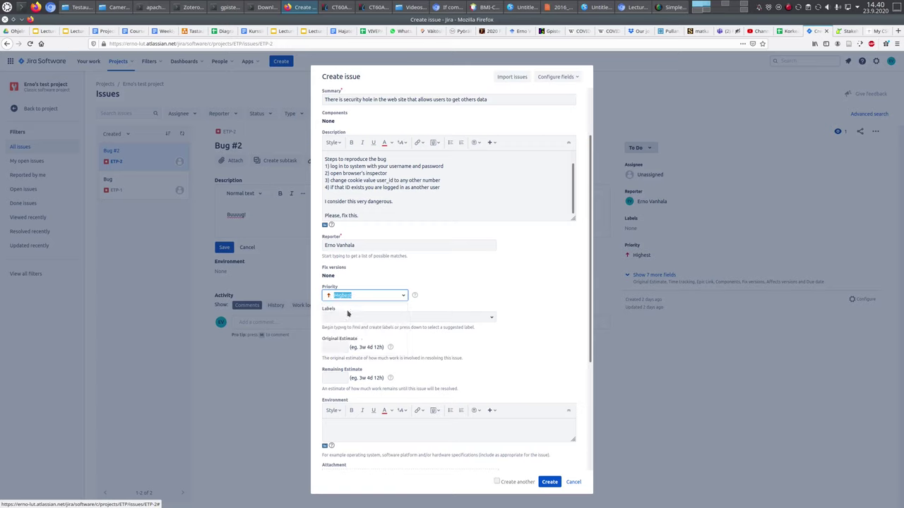
pyautogui.click(485, 317)
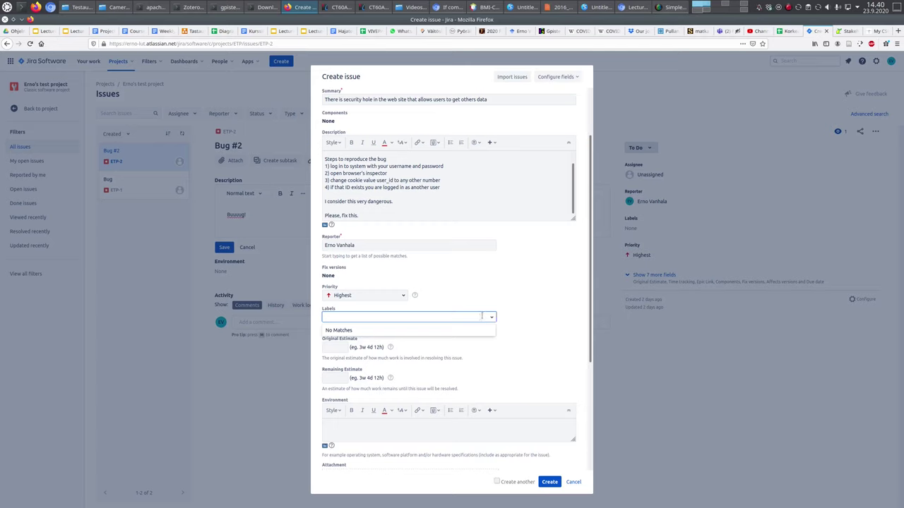
pyautogui.write('Secut')
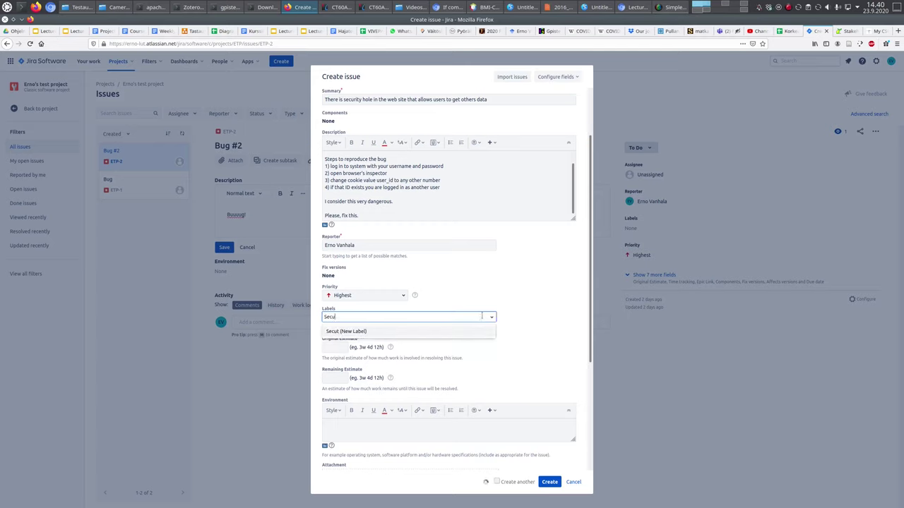
pyautogui.press('BackSpace')
pyautogui.write('rity')
pyautogui.click(401, 335)
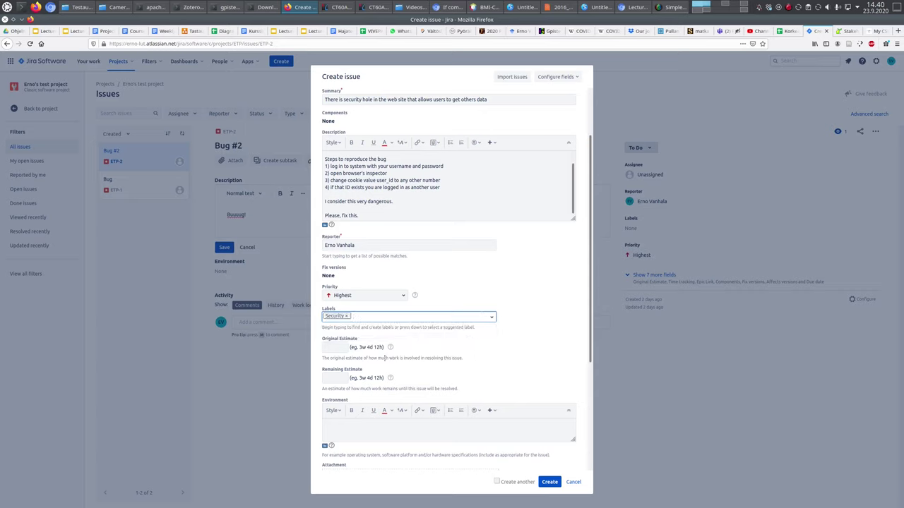
# Step: Examine the Original Estimate and Remaining Estimate fields without entering any values
pyautogui.moveTo(324, 341); pyautogui.dragTo(359, 343)
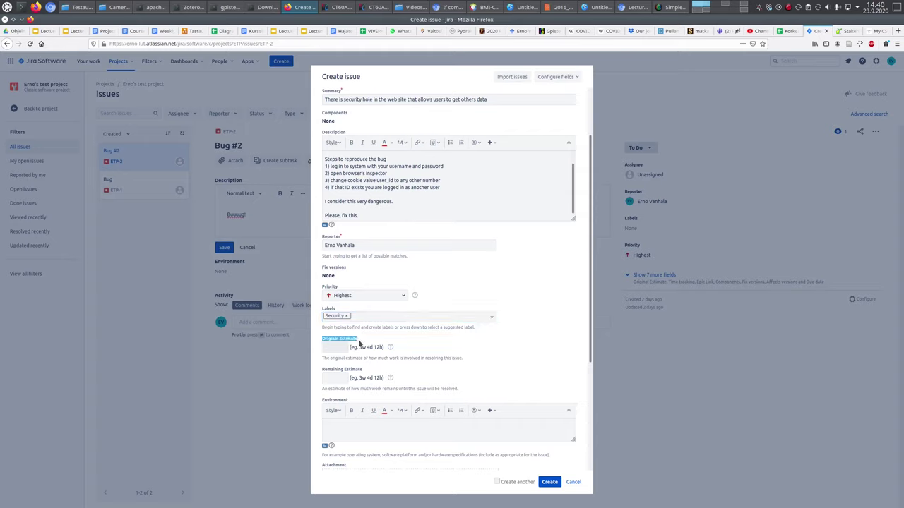
pyautogui.click(359, 343)
pyautogui.moveTo(358, 342); pyautogui.dragTo(321, 342)
pyautogui.click(339, 342)
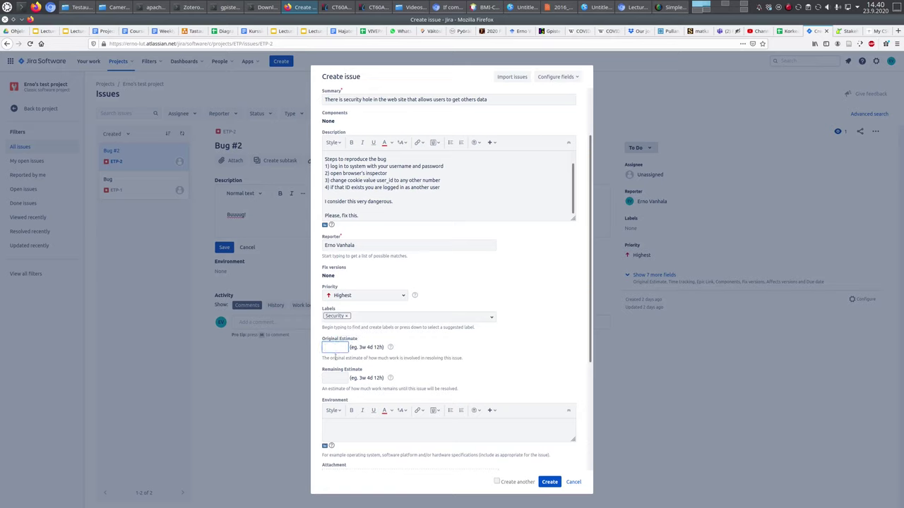
pyautogui.click(340, 378)
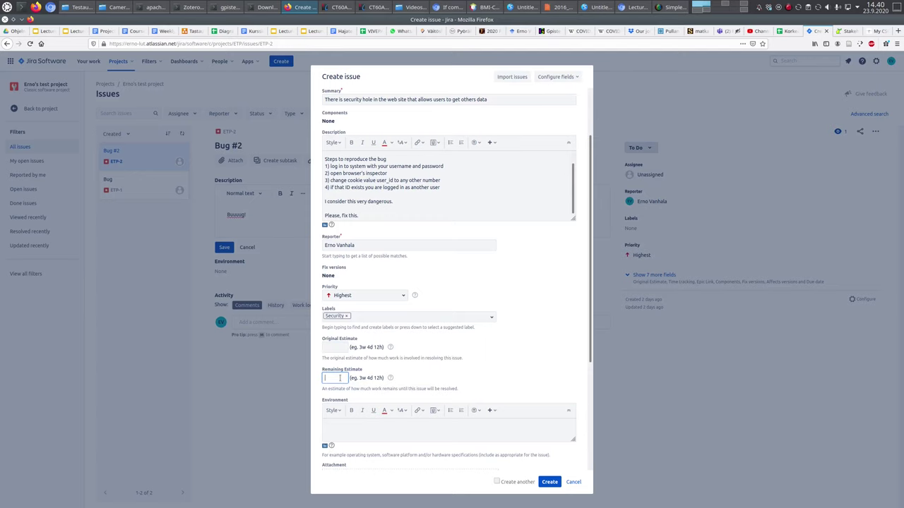
# Step: Enter "I used Firefox 72." as the issue's environment
pyautogui.scroll(-1, 398, 373)
pyautogui.click(400, 375)
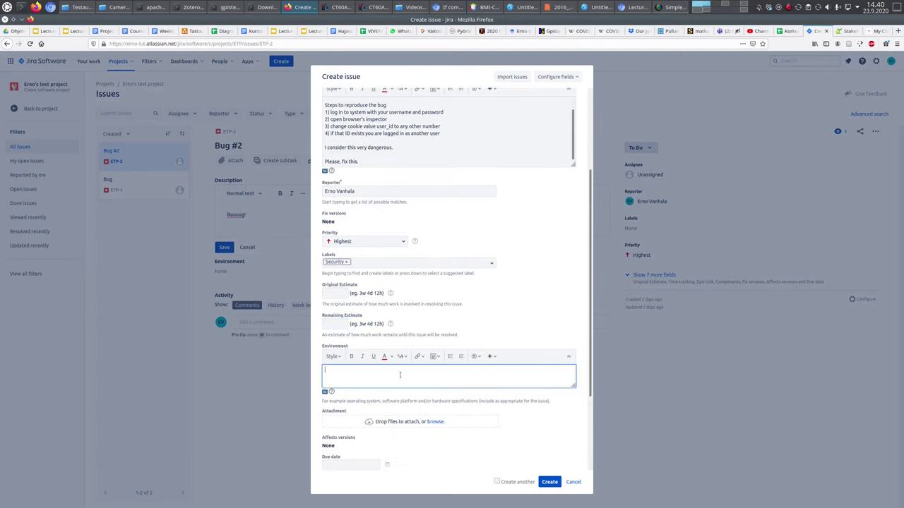
pyautogui.write('I used Firefox 72.')
# Step: Look over the attachment, due date and linked issue options, keeping the link relation as blocks
pyautogui.scroll(-1, 557, 430)
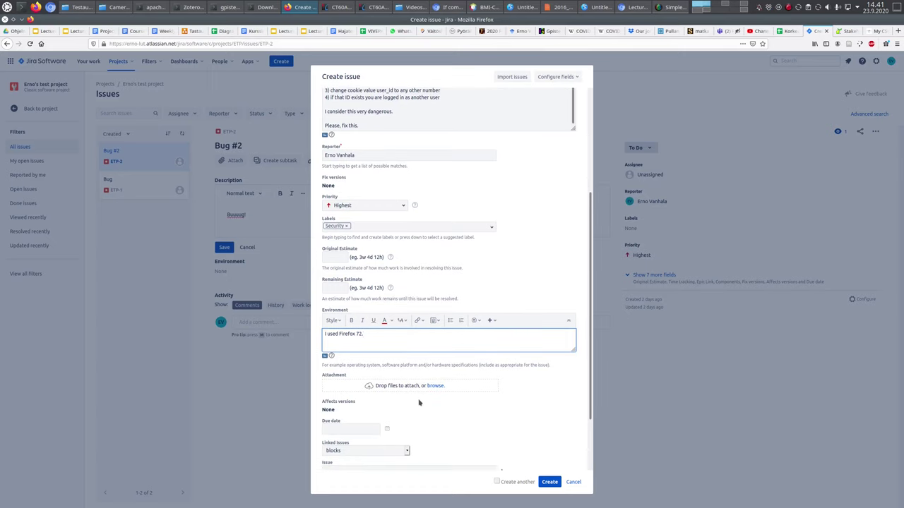
pyautogui.scroll(-1, 423, 353)
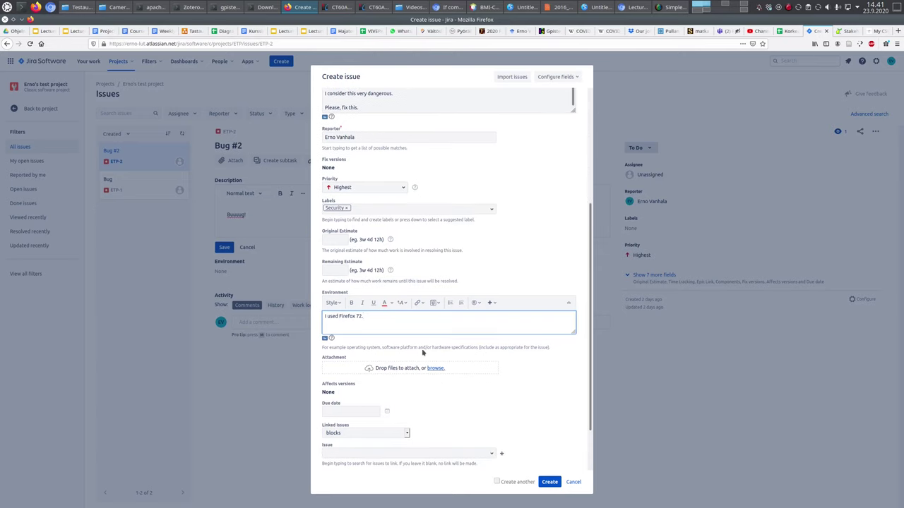
pyautogui.click(351, 410)
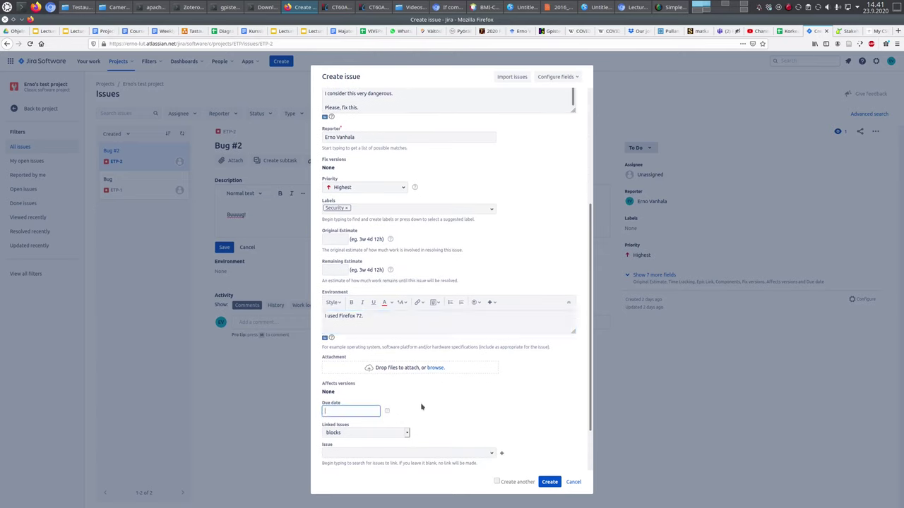
pyautogui.scroll(-3, 421, 407)
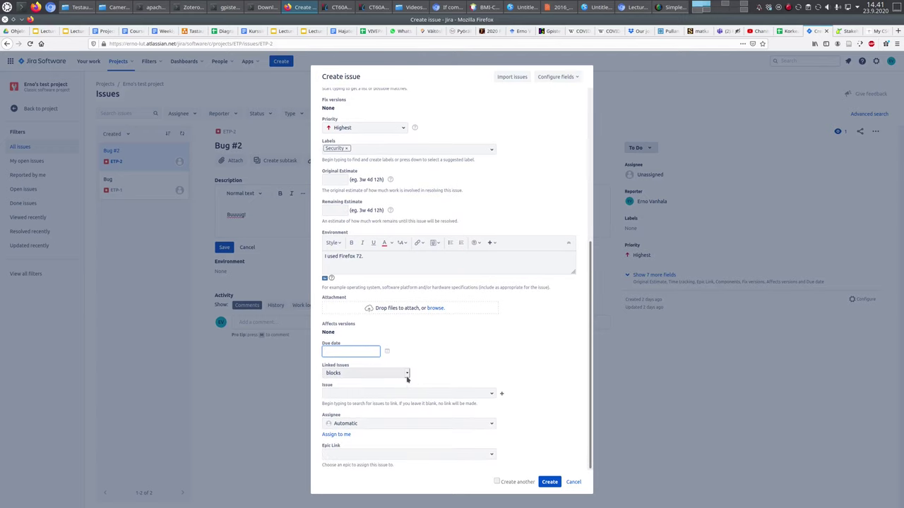
pyautogui.click(406, 374)
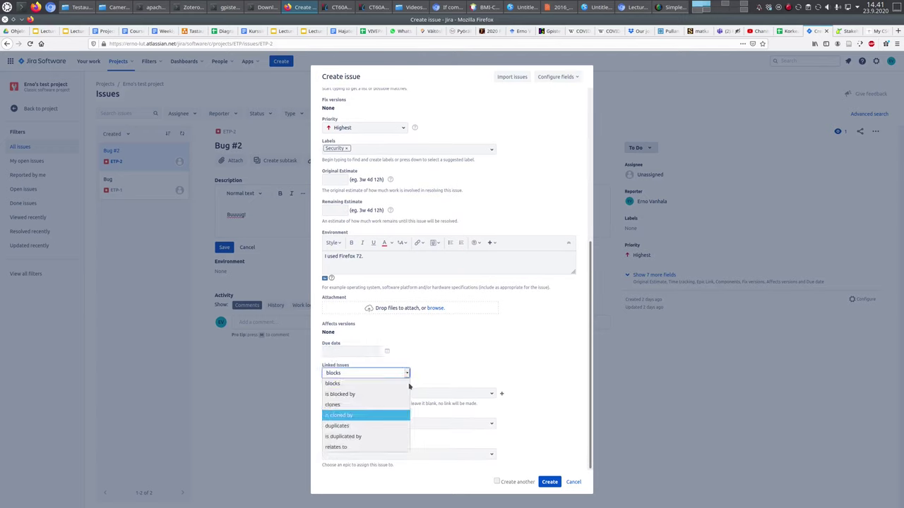
pyautogui.click(406, 385)
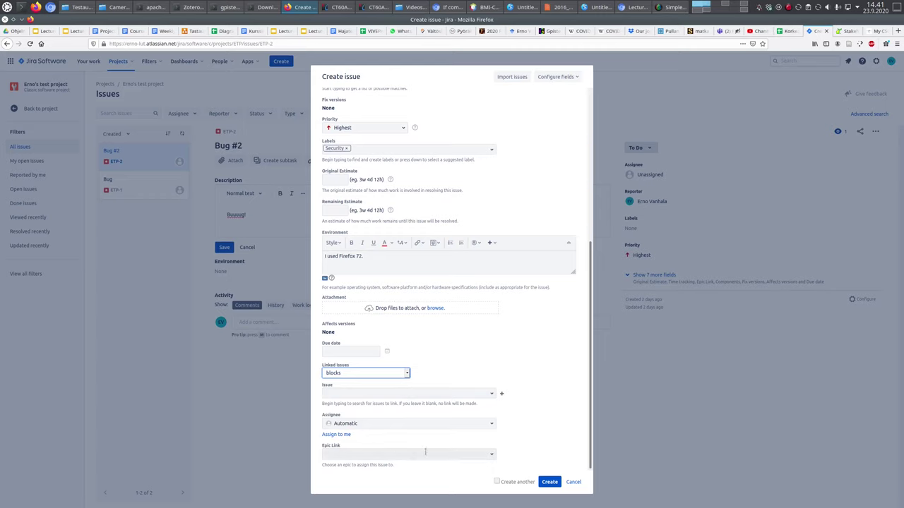
# Step: Create the issue and open the newly created bug report
pyautogui.click(550, 481)
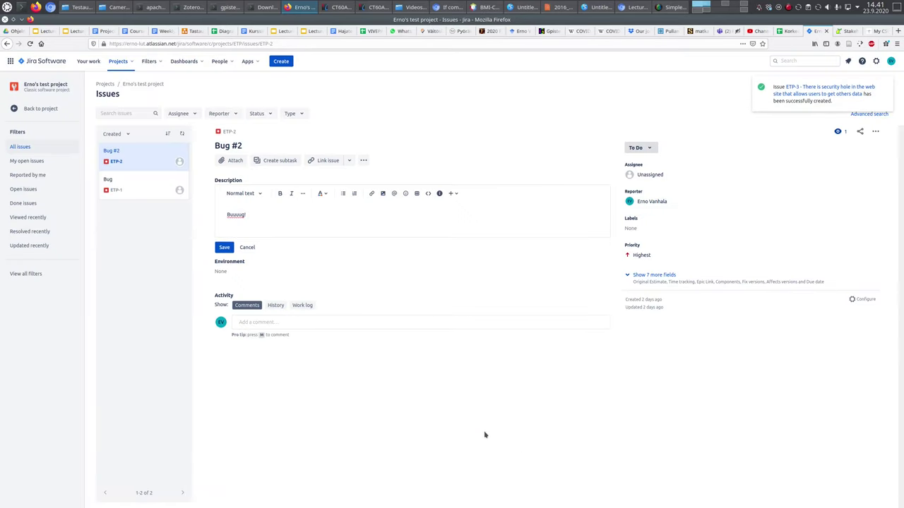
pyautogui.click(824, 91)
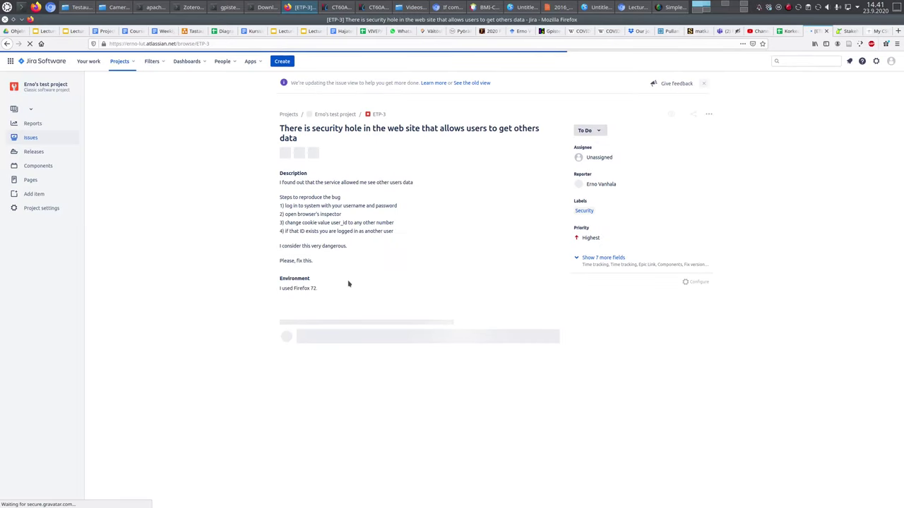
# Step: Examine the new issue's available statuses, its additional detail fields and the comment editor
pyautogui.click(599, 132)
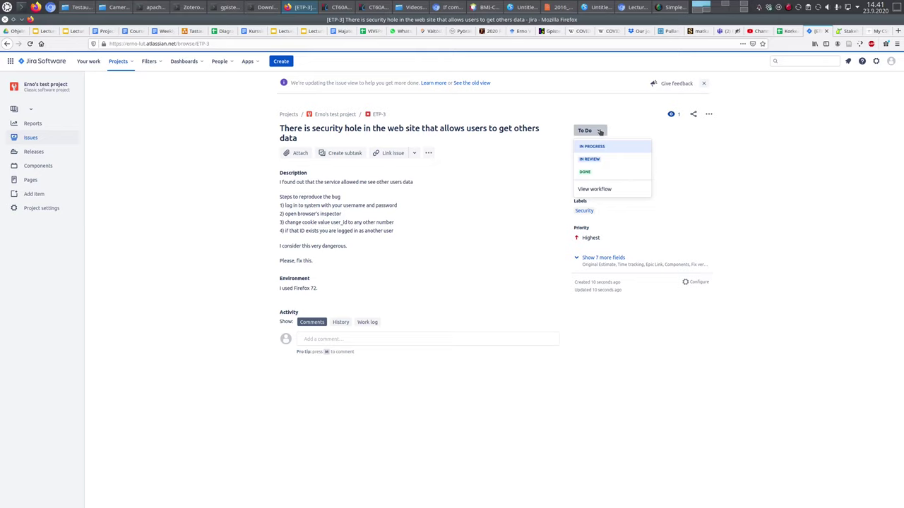
pyautogui.click(599, 132)
pyautogui.click(600, 132)
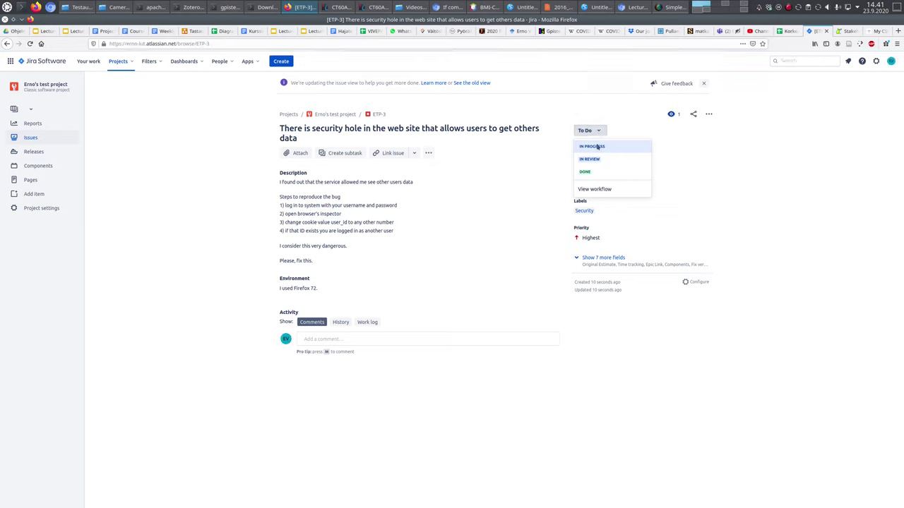
pyautogui.click(615, 124)
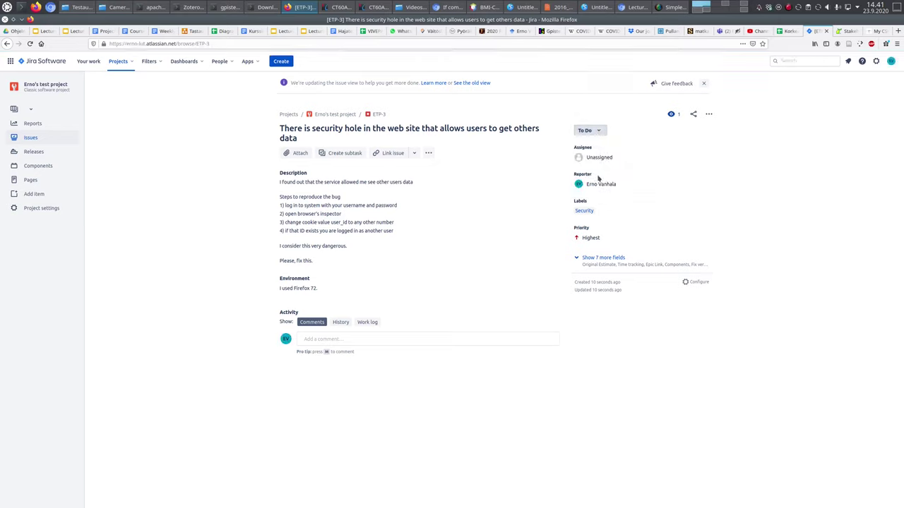
pyautogui.click(613, 257)
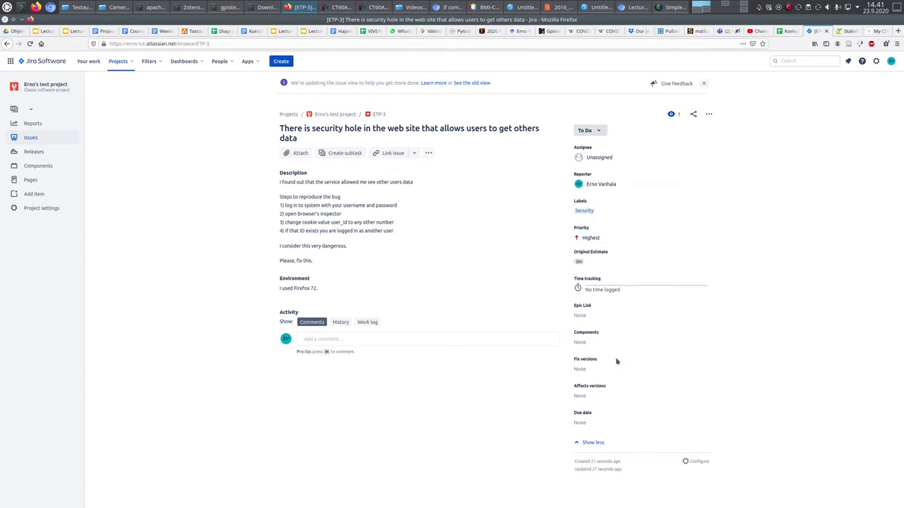
pyautogui.click(362, 338)
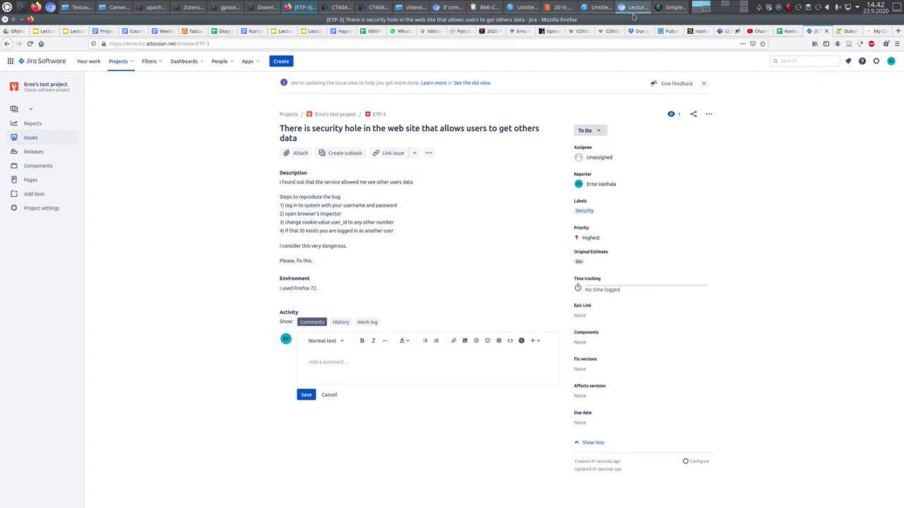
# Step: Switch to the lecture presentation and advance to the Conclusion slide
pyautogui.moveTo(634, 16)
pyautogui.click(631, 14)
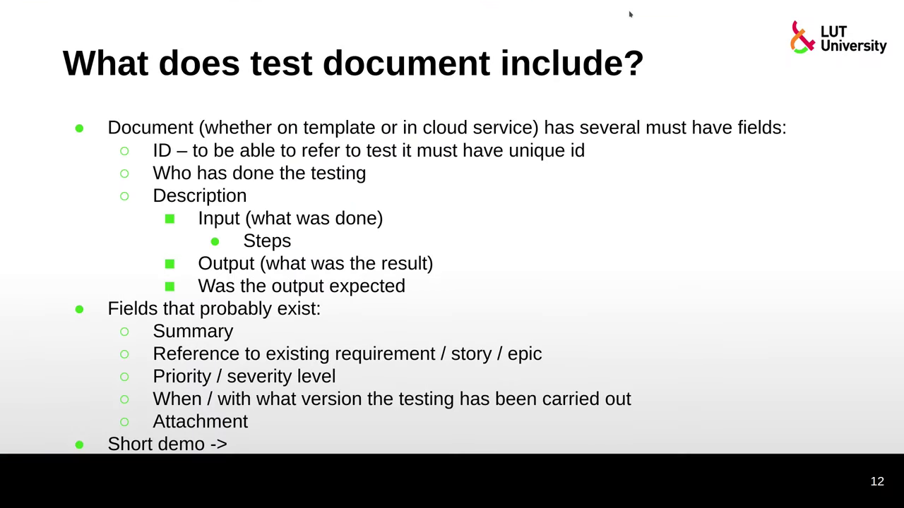
pyautogui.press('Right')
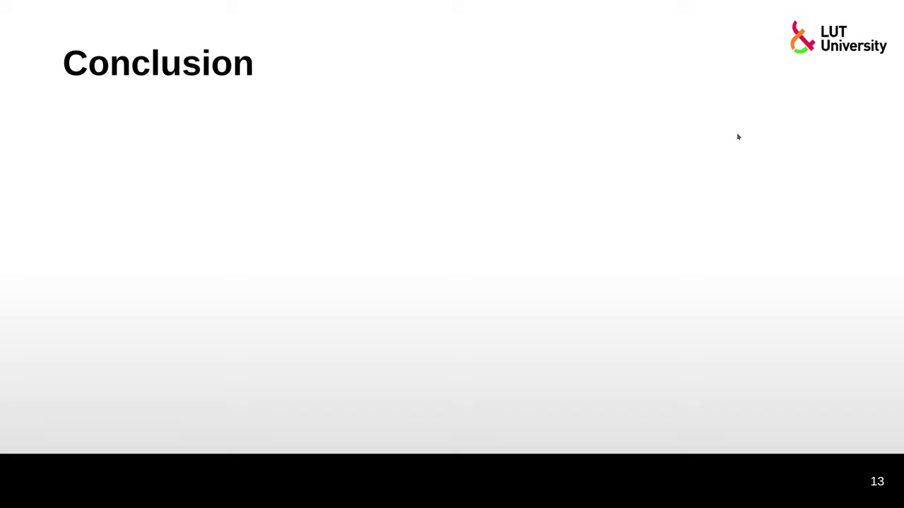